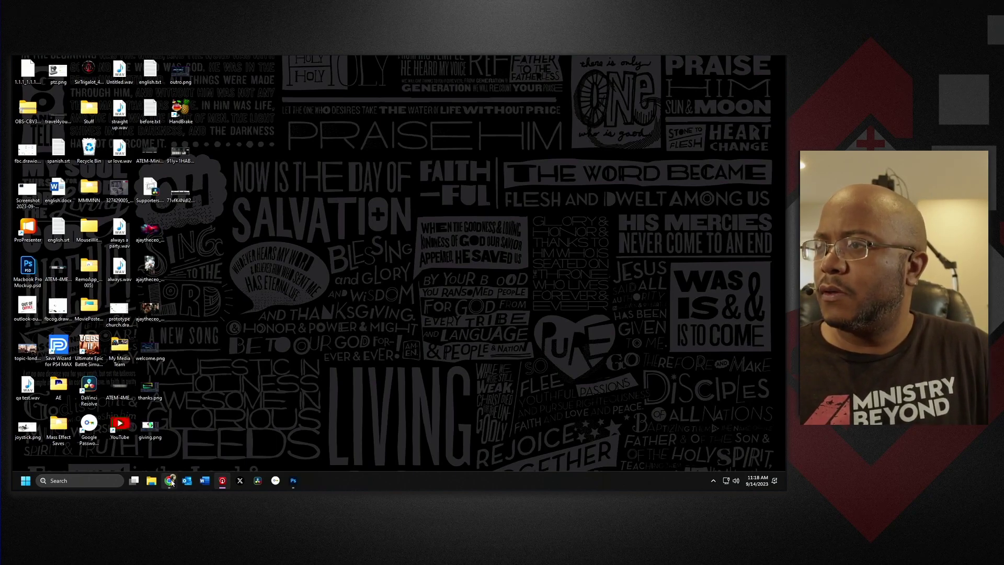
Open a new maximized Chrome window at 192.168.0.130, proceeding past the not-secure warning.
right_click(170, 480)
click(149, 406)
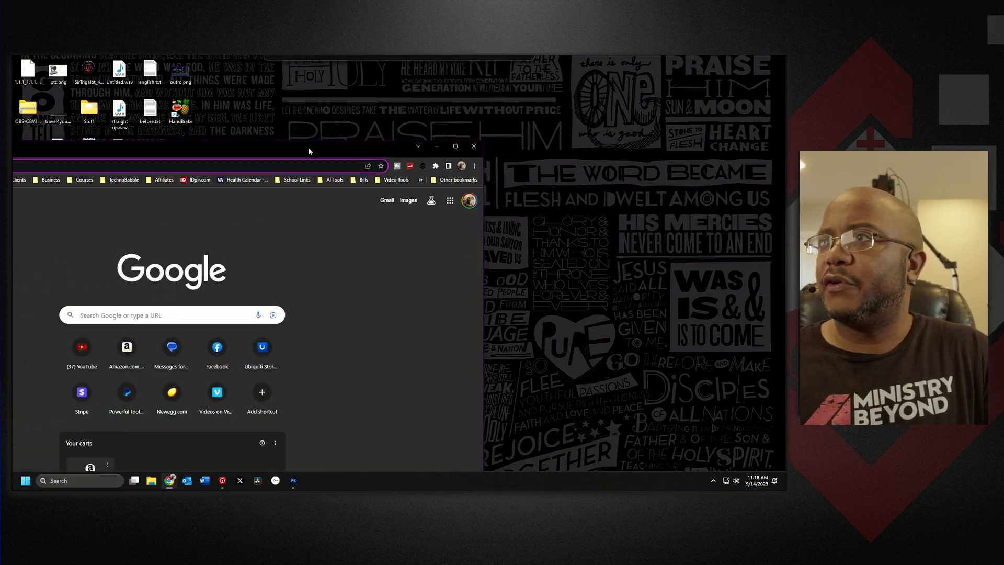
double_click(356, 125)
text(19)
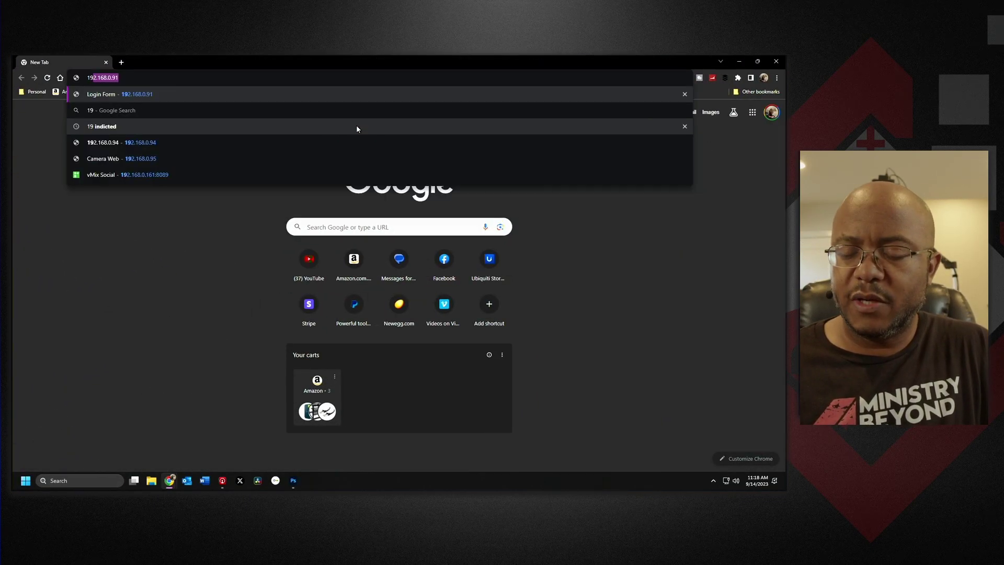
text(2.168.0.130)
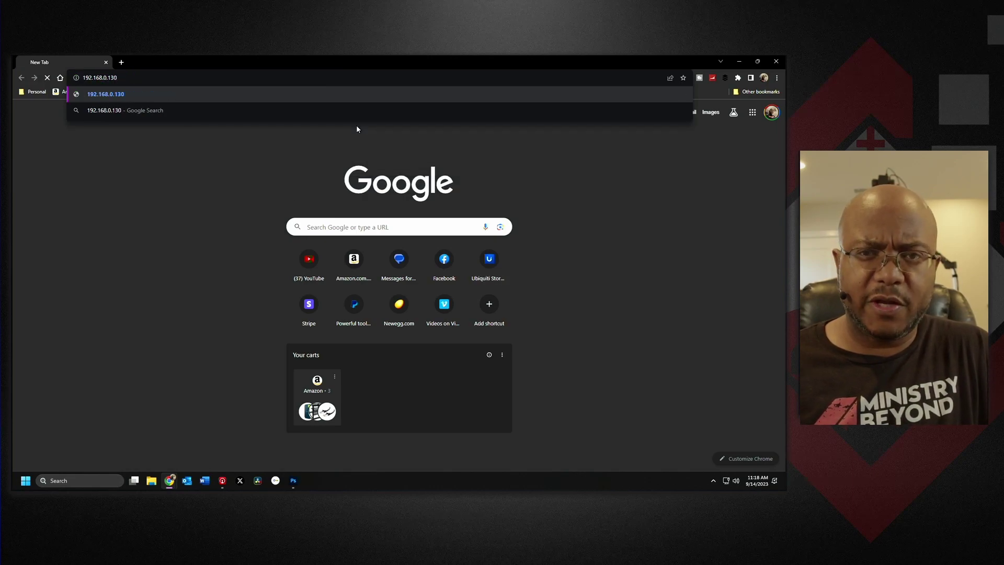
key(Return)
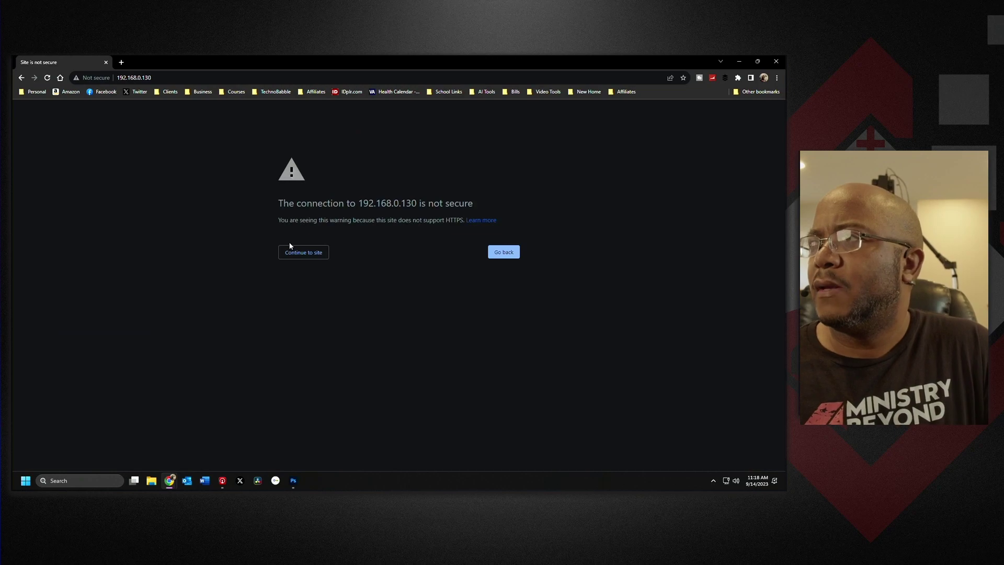
click(301, 253)
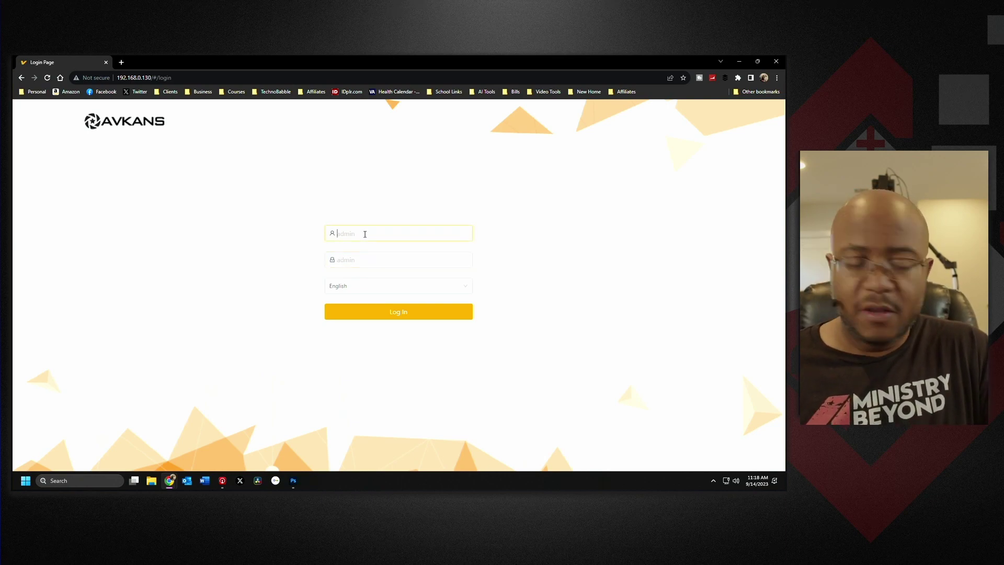
Sign in with the admin credentials, dismissing the password warning and declining to save the password.
click(365, 234)
text(admin)
key(Tab)
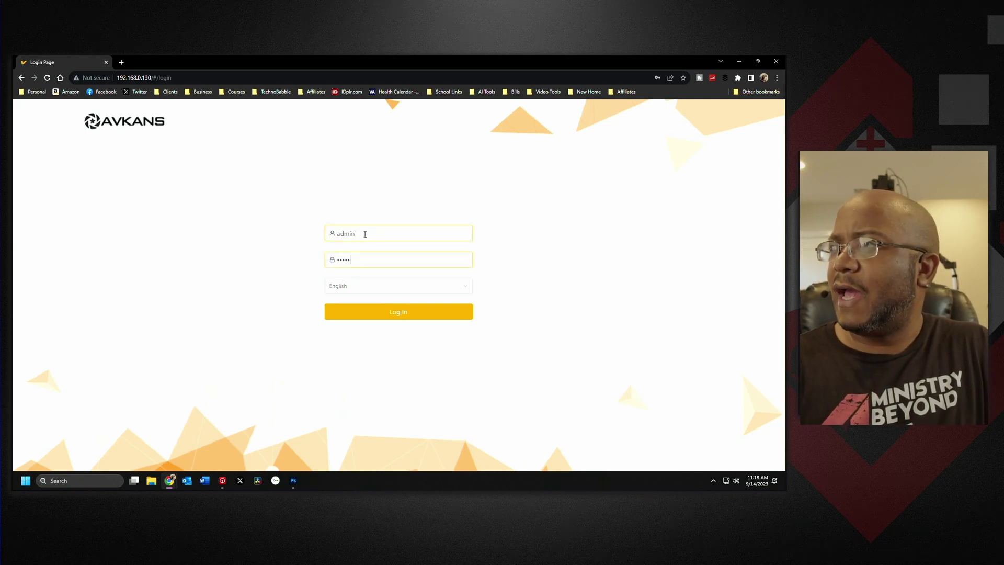
text(admin)
click(395, 317)
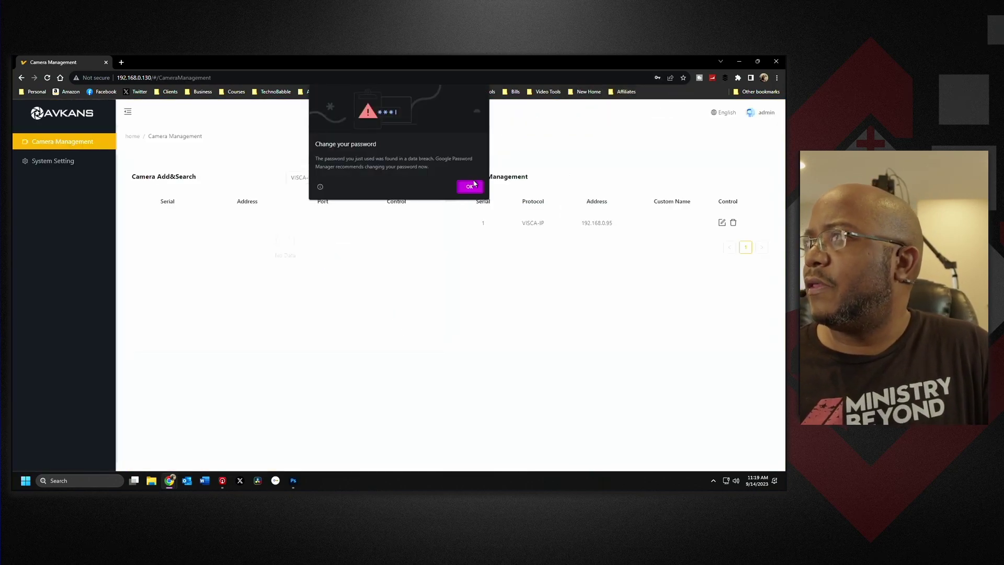
click(470, 187)
click(669, 194)
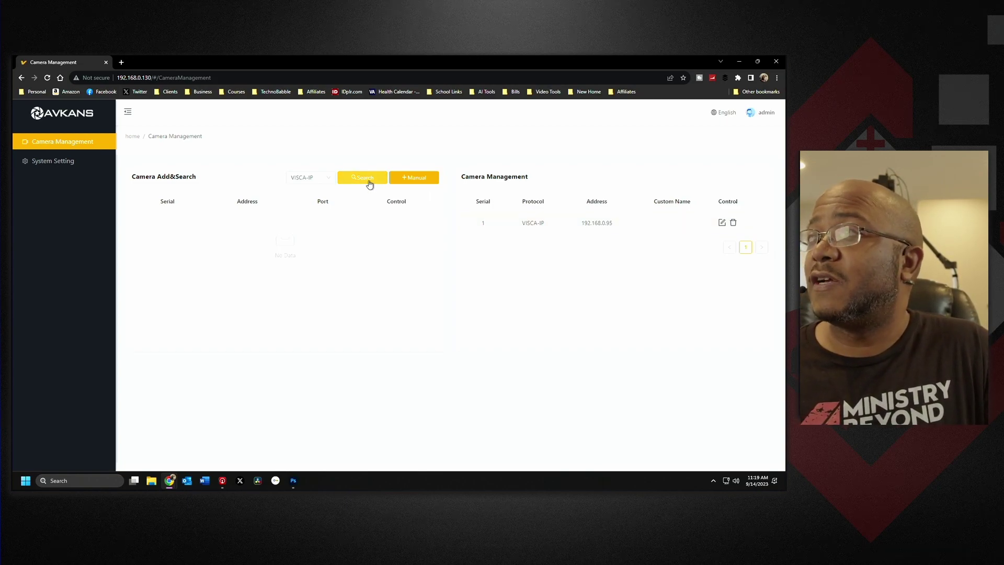
Search for VISCA-IP cameras and add the one at 192.168.0.93 with ID 3.
click(365, 178)
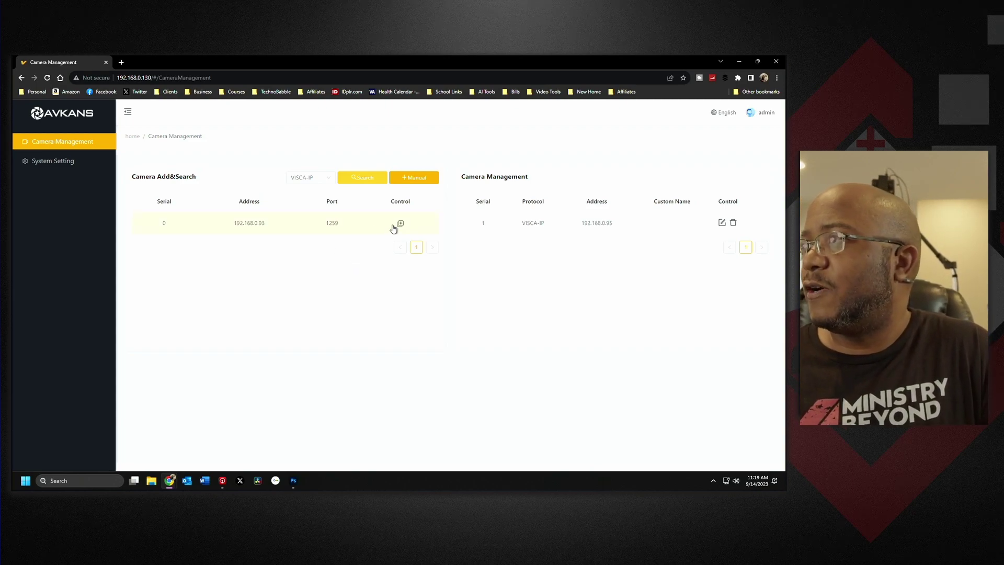
click(401, 225)
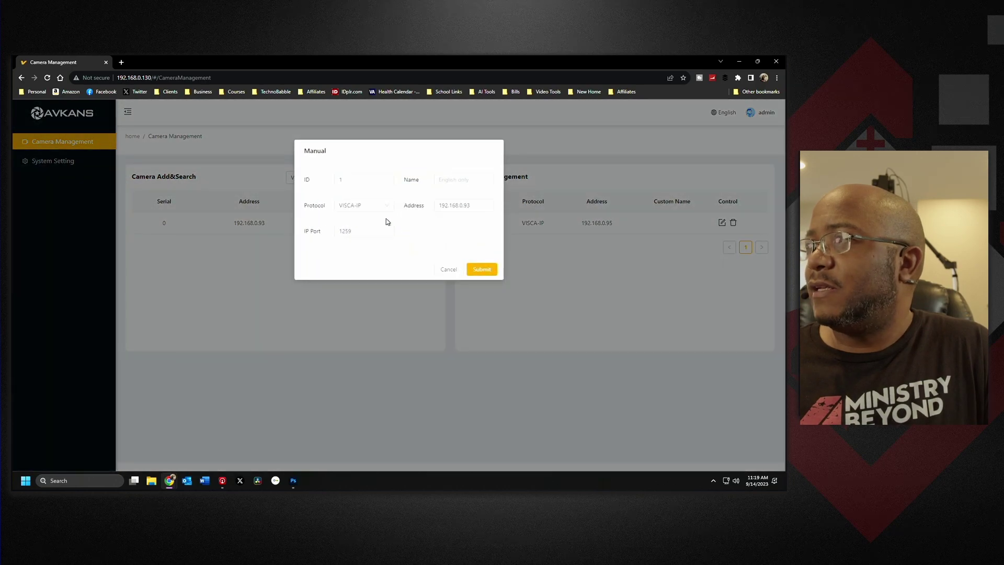
drag(351, 180, 336, 182)
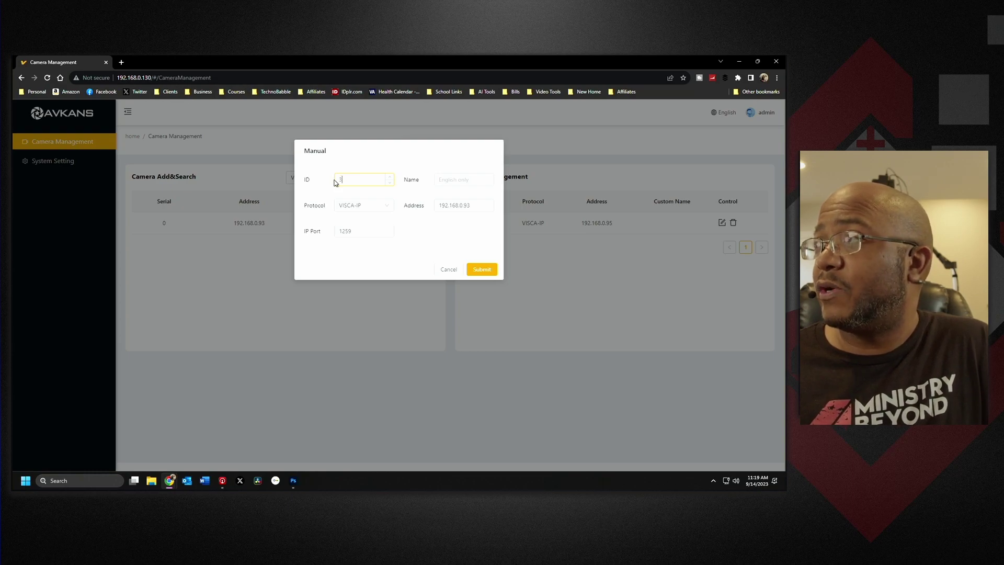
click(481, 269)
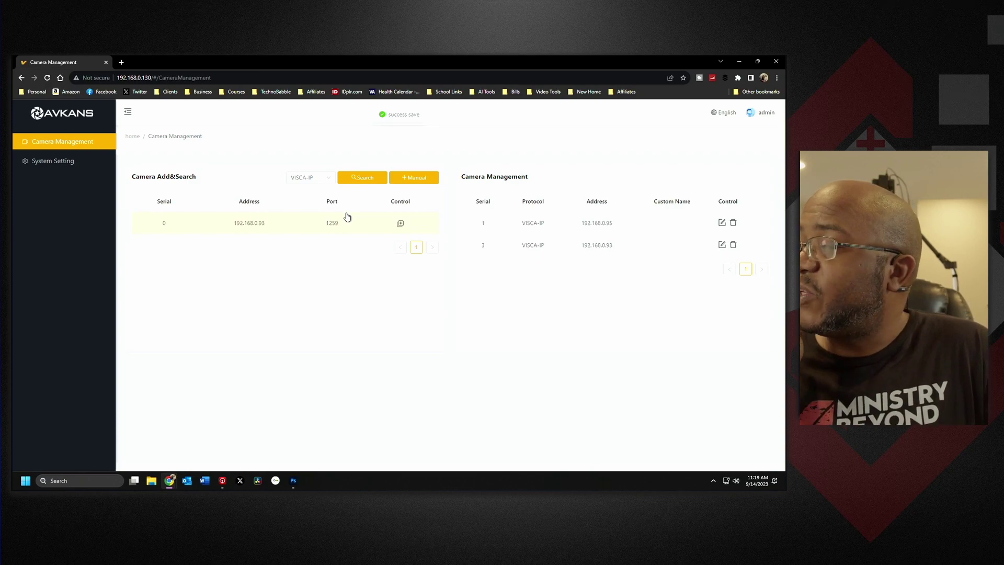
Search with the ONVIF protocol, finding 192.168.0.91 on port 81, then open a new tab.
click(331, 179)
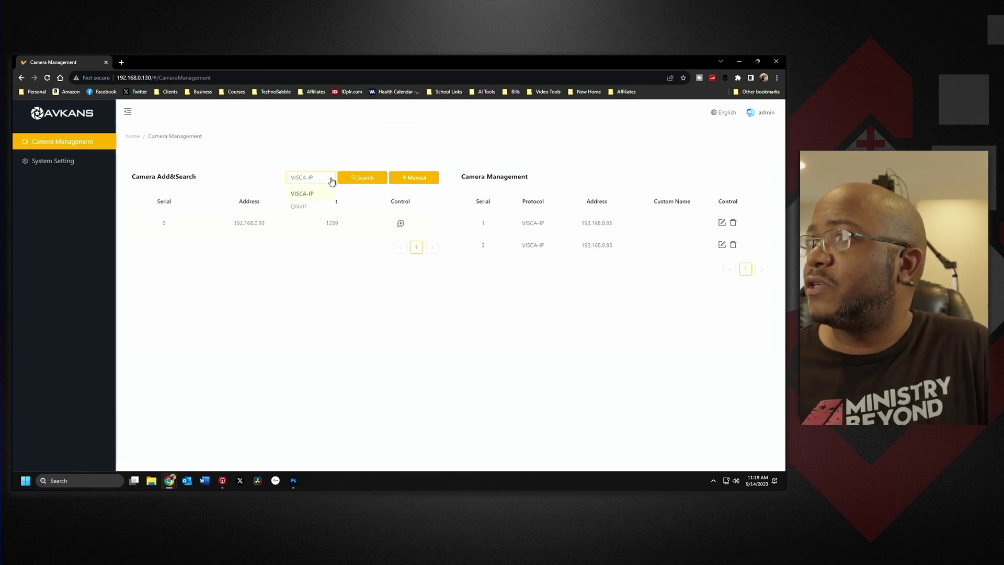
click(311, 208)
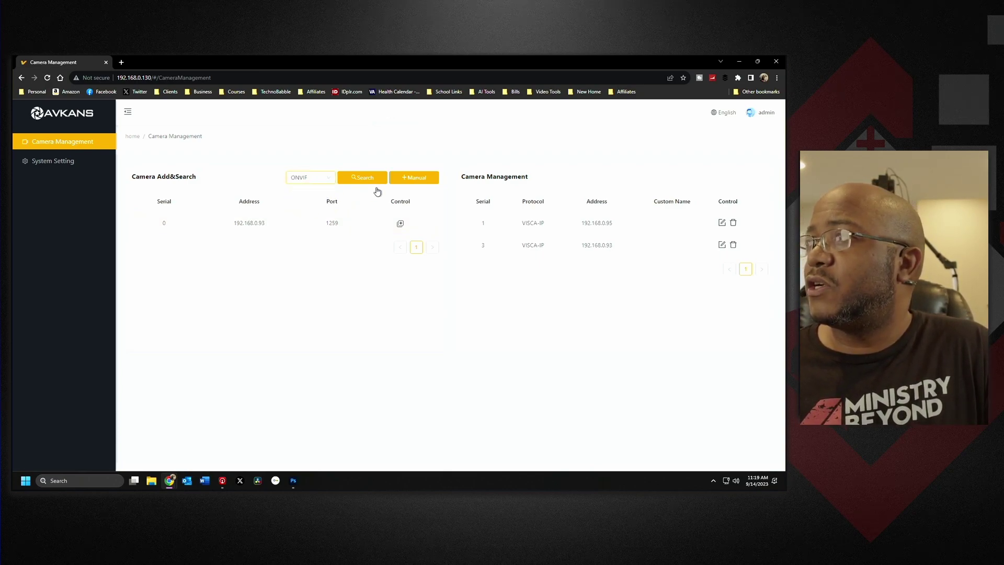
click(372, 180)
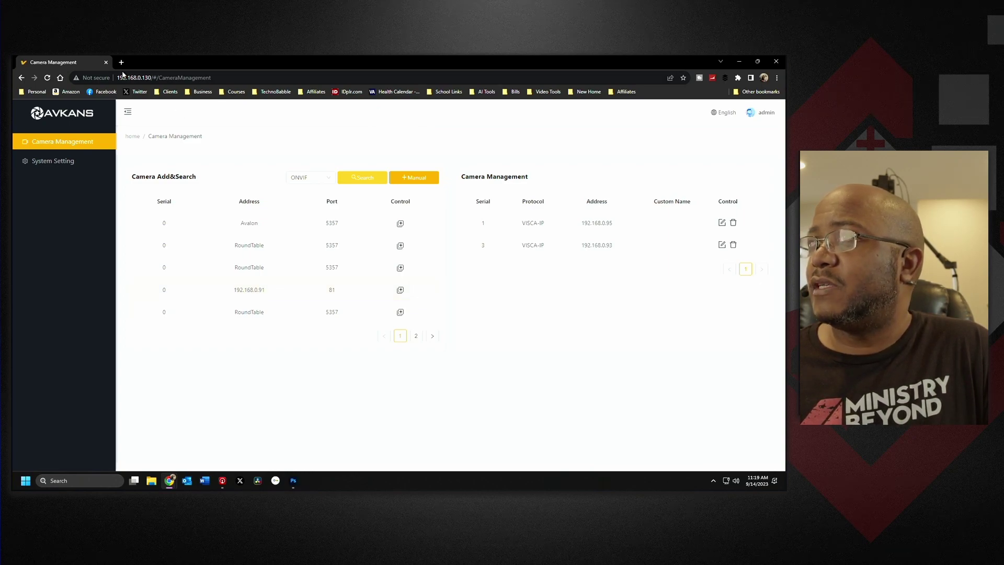
click(121, 63)
Go to the PTZOptics camera at 192.168.0.91 and sign in past the security warnings.
text(192.168.0.91)
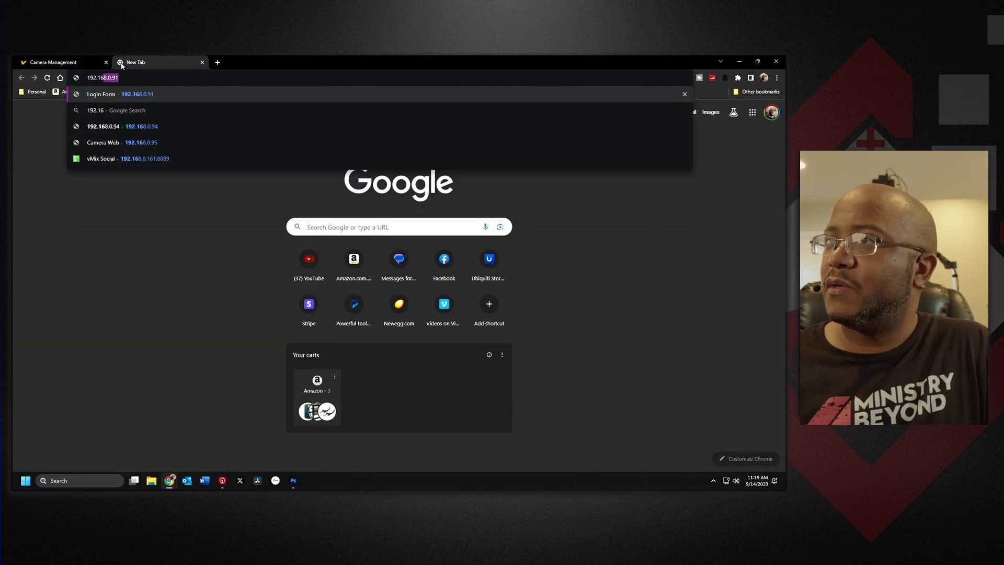
key(Return)
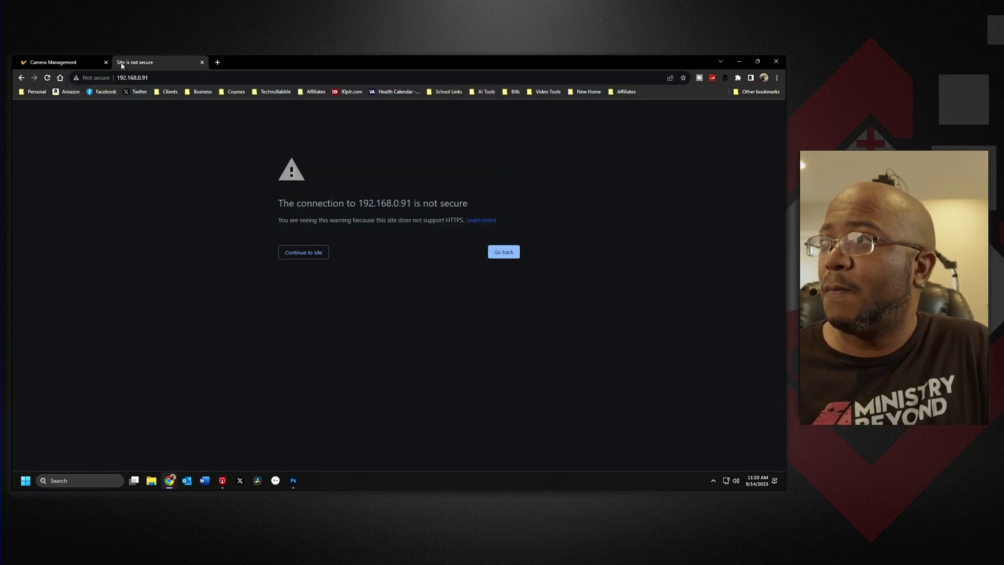
click(293, 253)
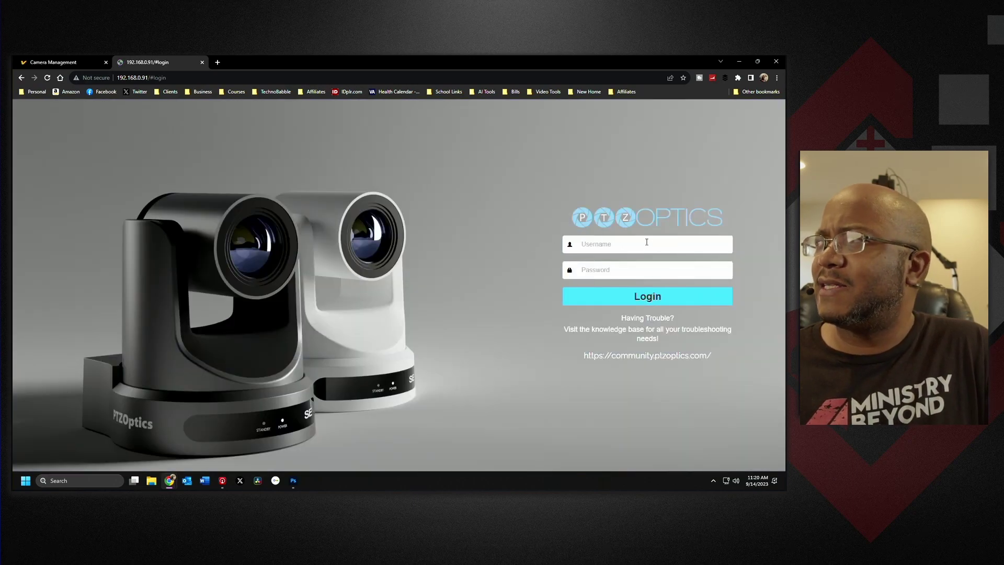
text(admin)
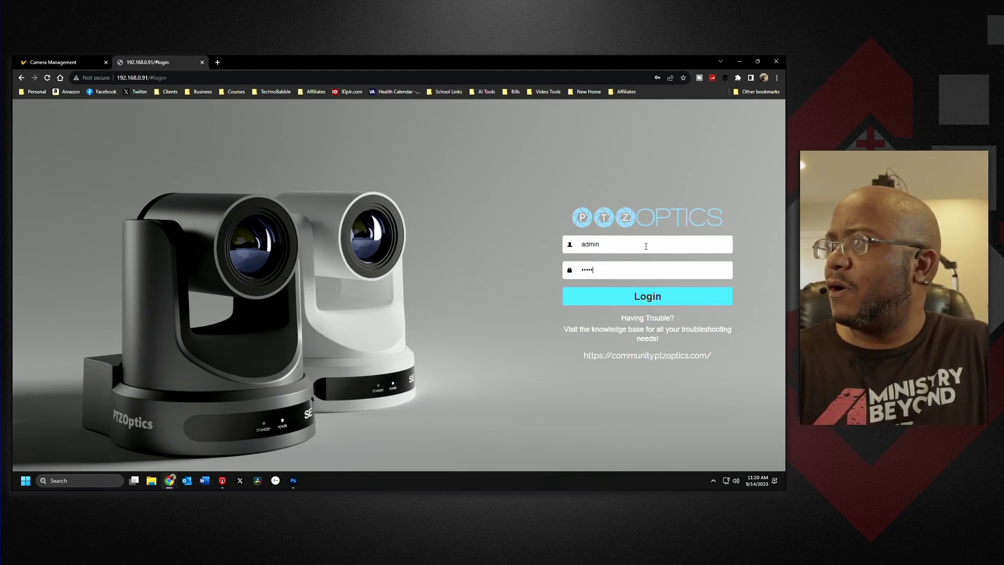
key(Return)
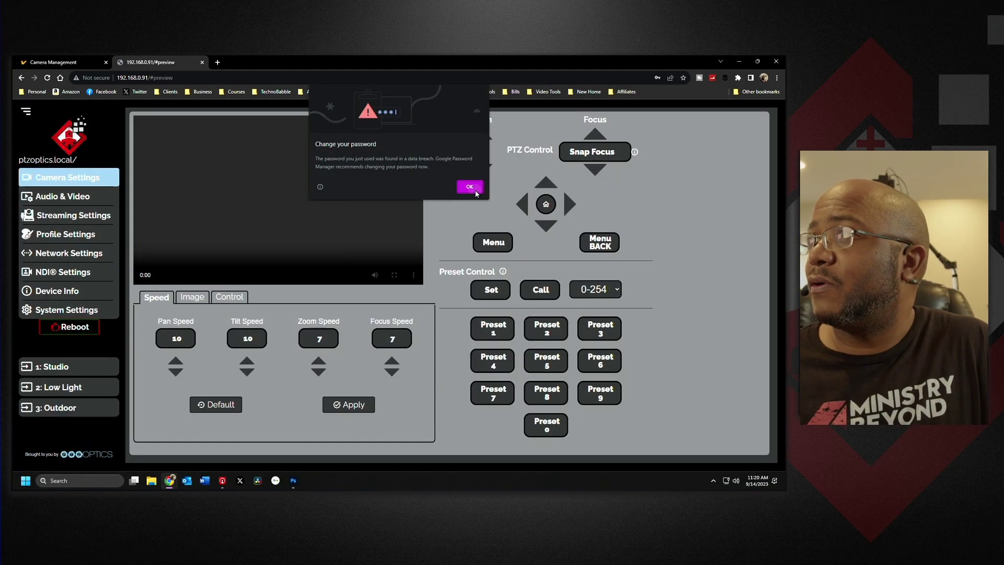
click(475, 191)
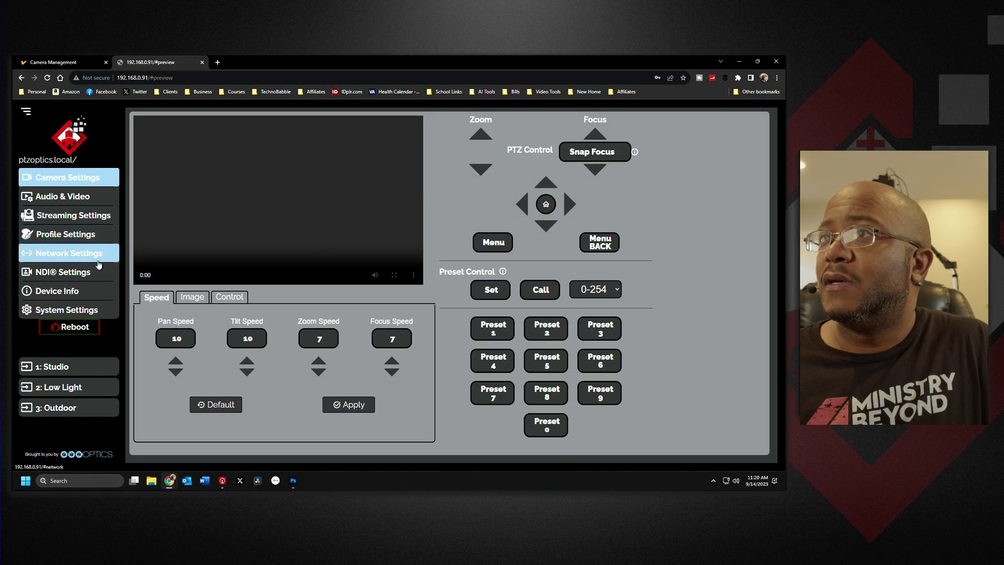
Look through the camera's Network, Device Info and System Settings pages.
click(71, 257)
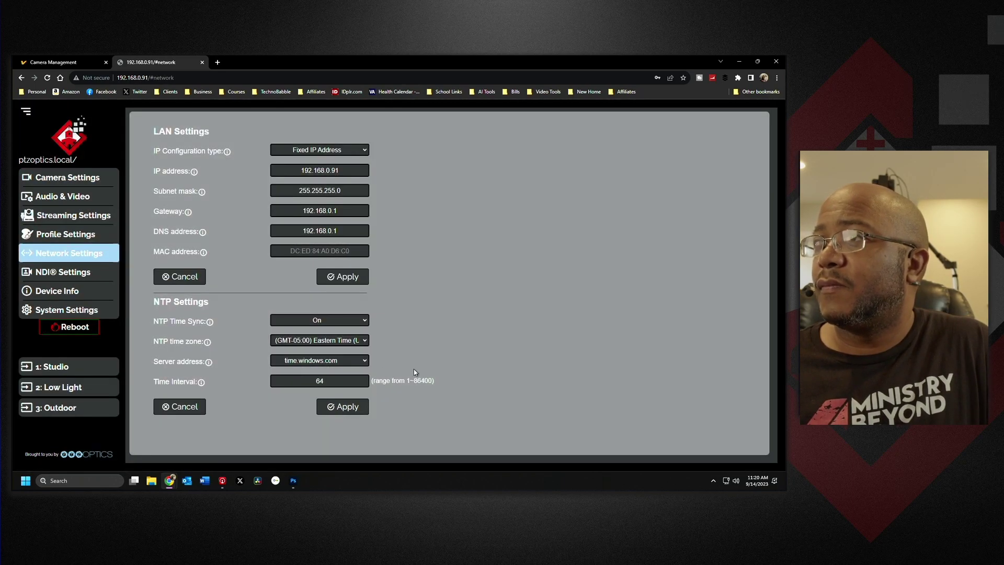
click(80, 292)
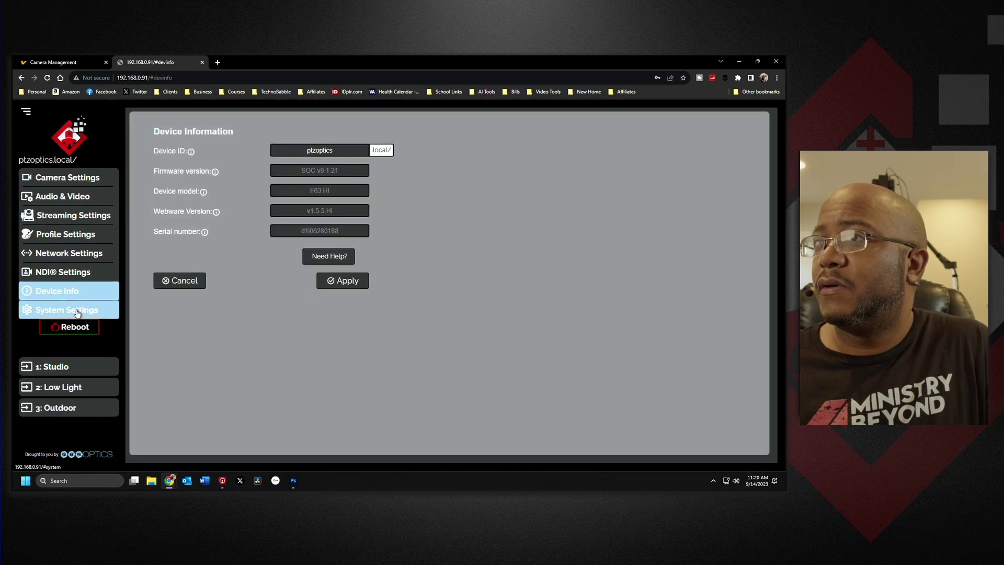
click(78, 311)
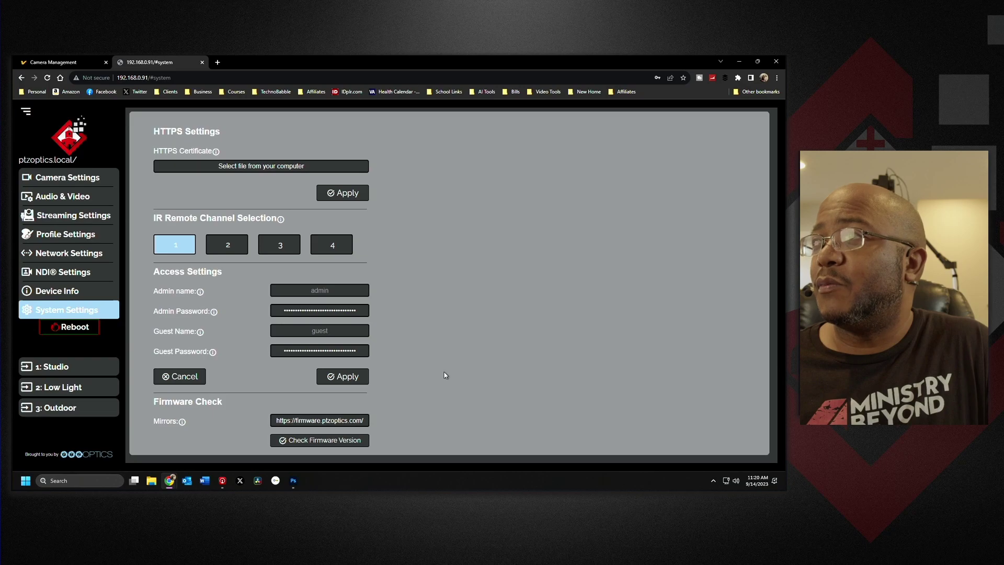
scroll(447, 375, down, 3)
scroll(449, 433, up, 3)
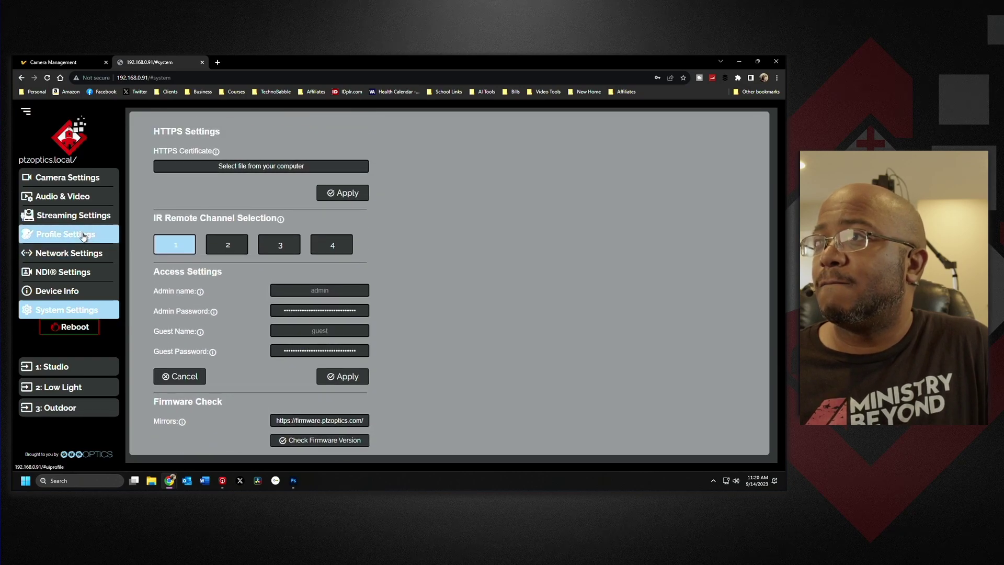
Check the camera's control ports (TCP 5678, UDP 1259) and return to AVKANS Camera Management.
click(74, 180)
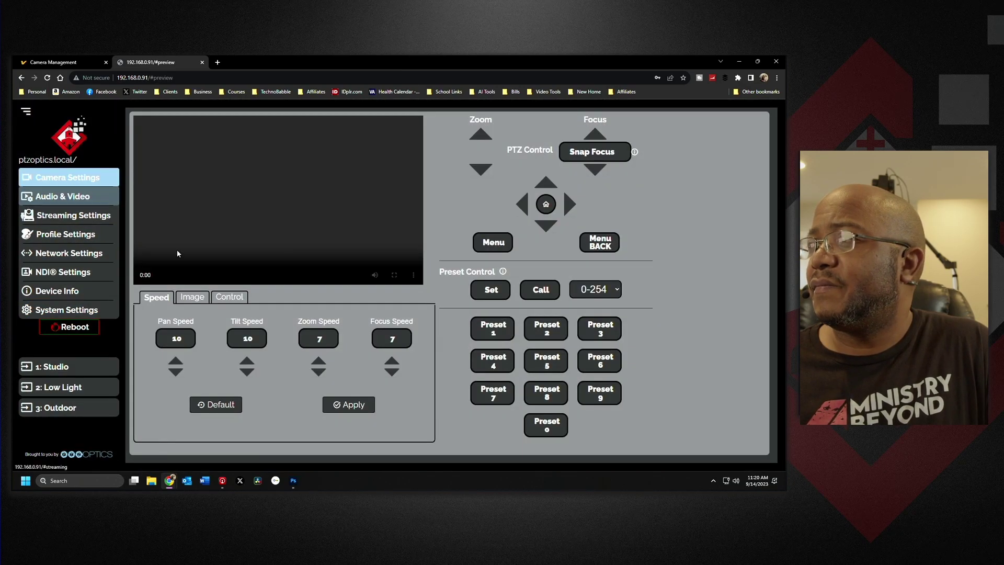
click(235, 298)
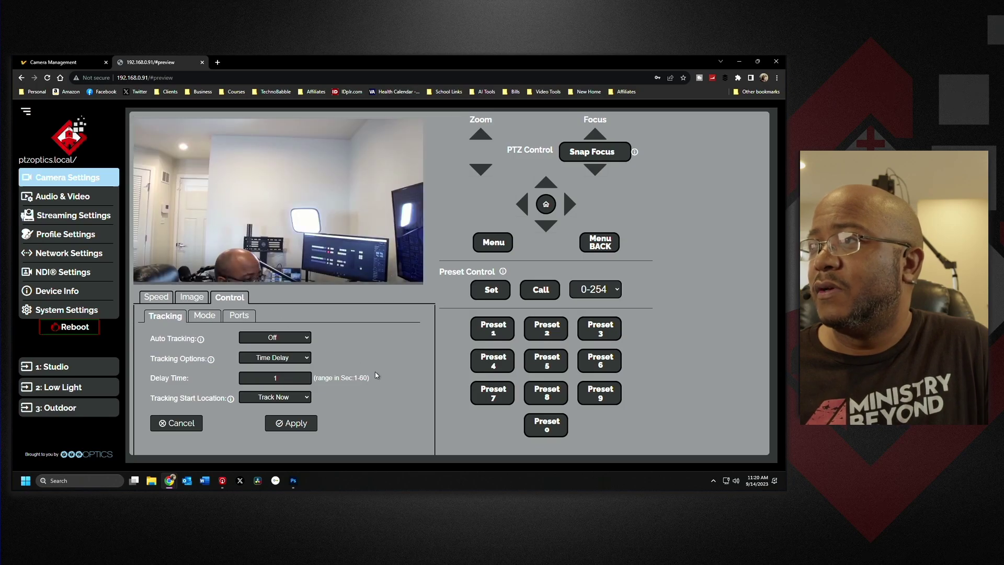
click(242, 315)
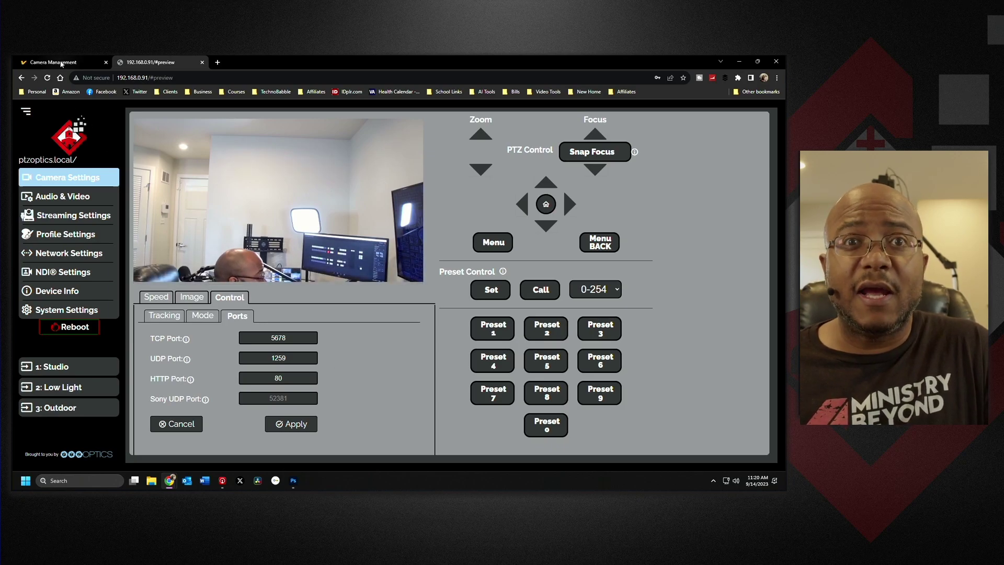
click(62, 64)
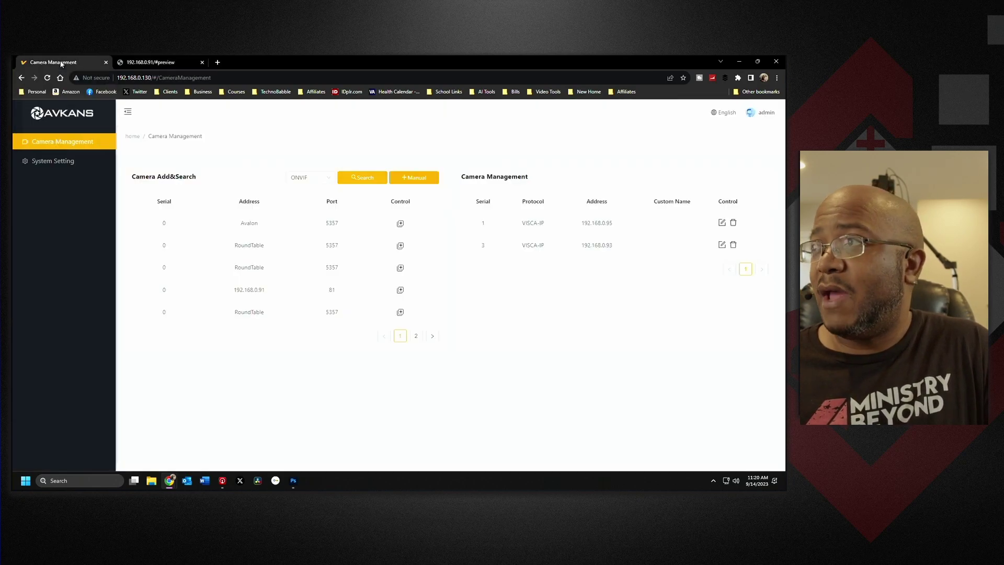
Manually add a VISCA-IP camera, ID 2, at 192.168.0.91 on port 1259.
click(317, 182)
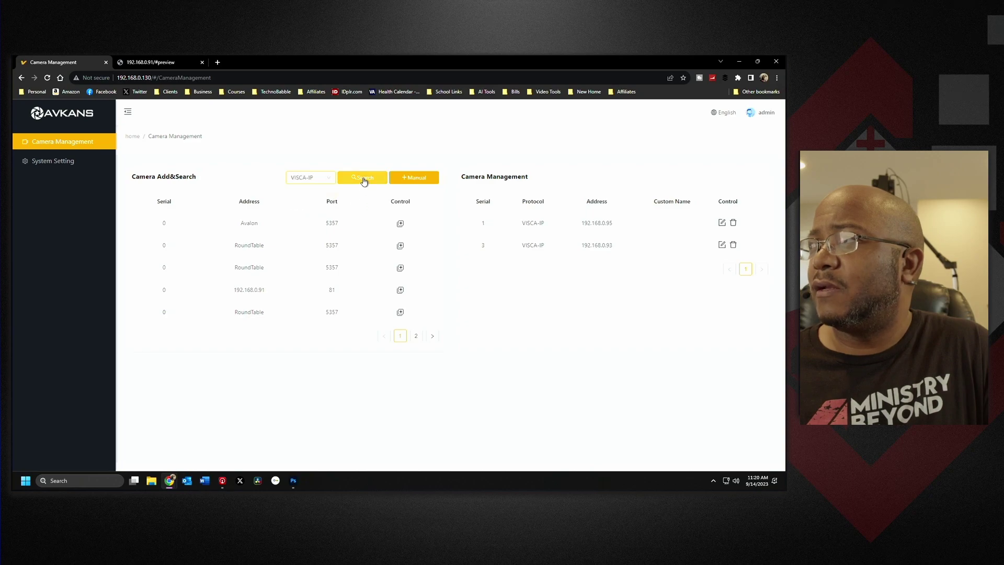
click(363, 179)
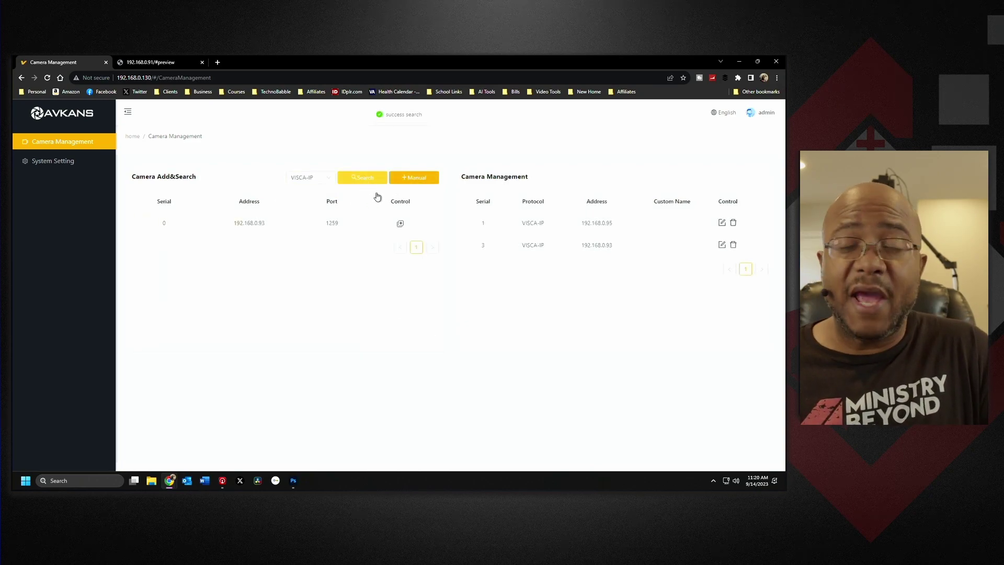
click(414, 181)
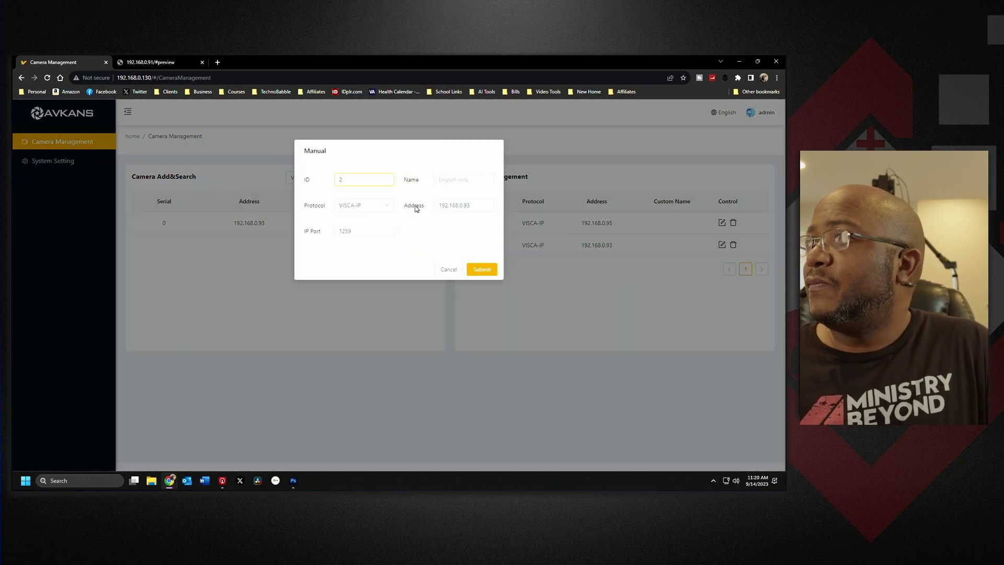
key(BackSpace)
text(1)
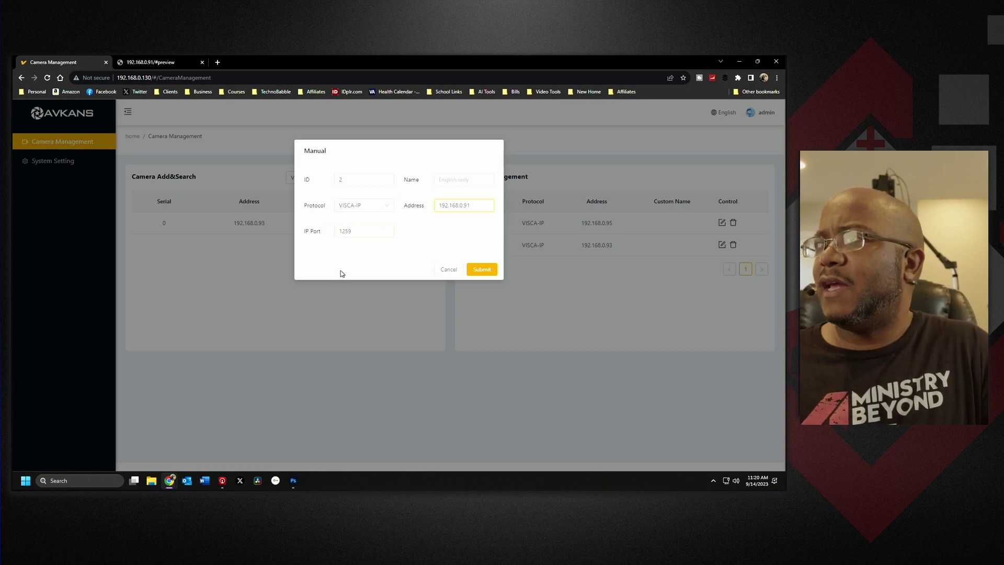
click(153, 64)
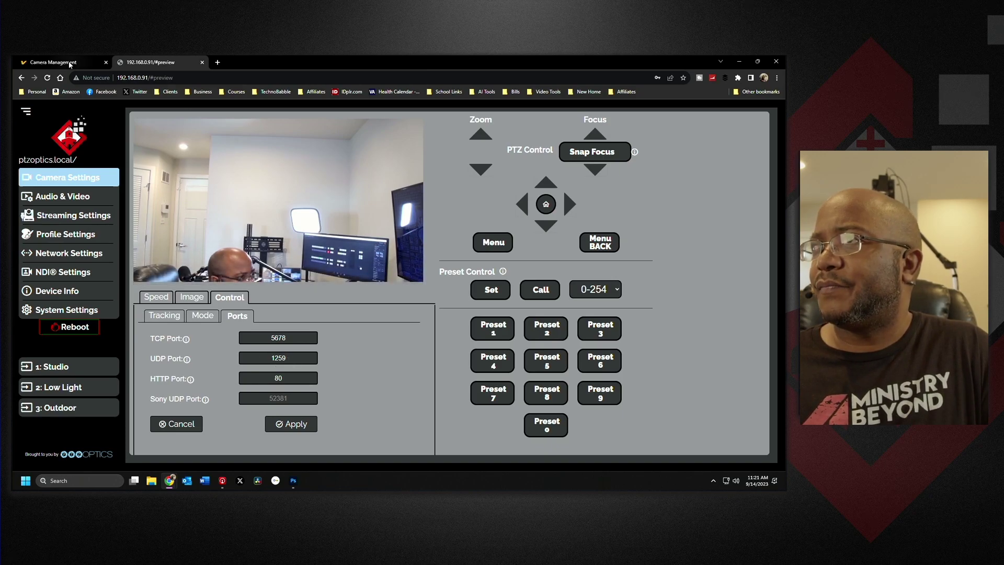
key(ctrl+Tab)
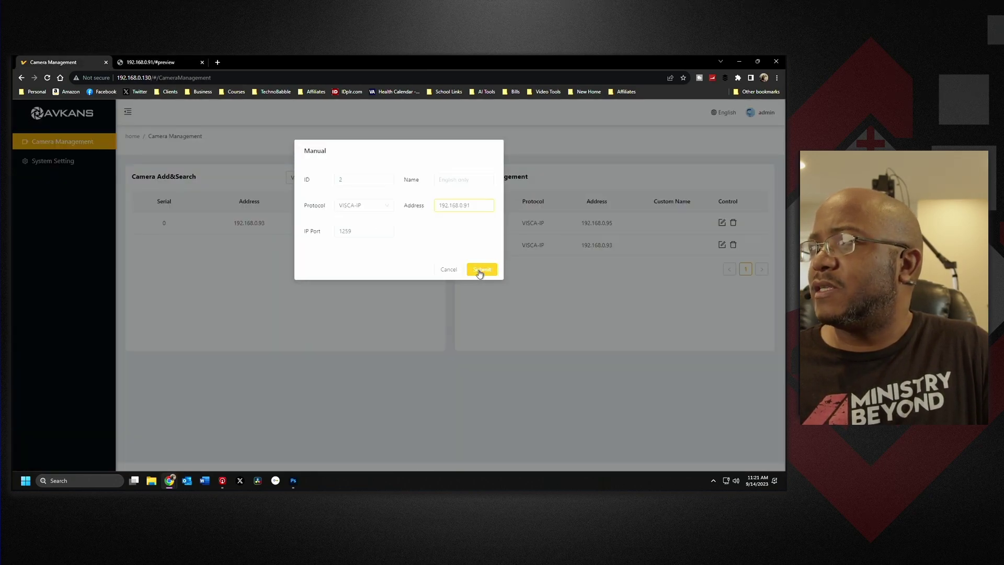
click(480, 271)
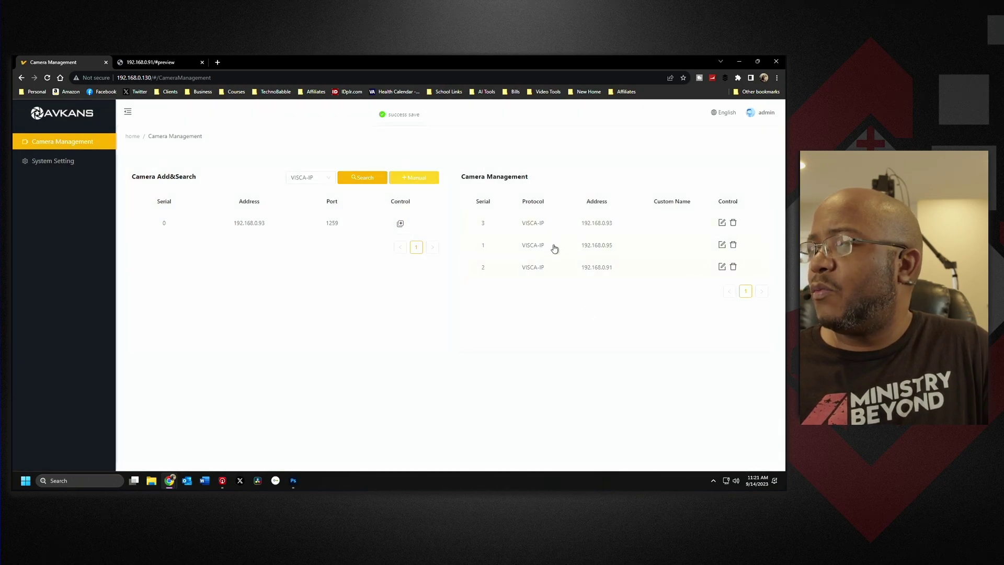